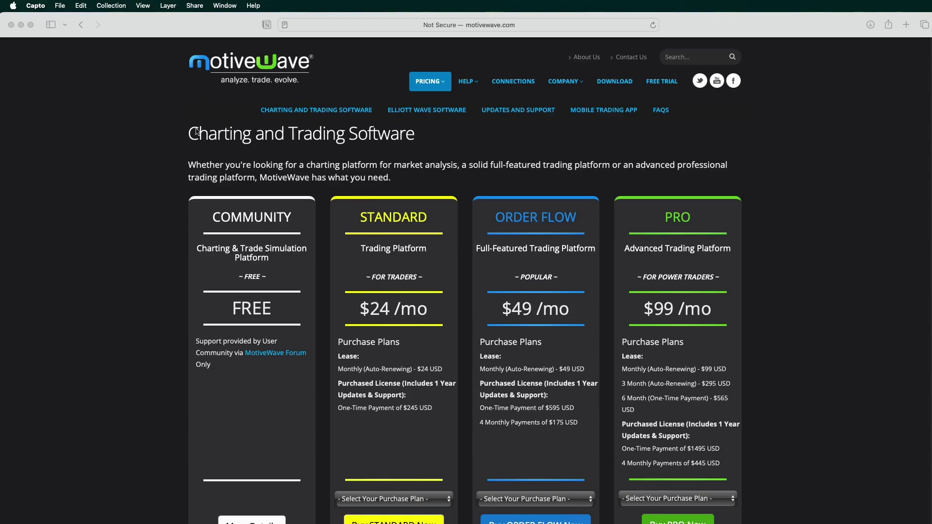
# - Scroll the motivewave.com pricing page comparing the Community, Standard, Order Flow and Pro plans
pyautogui.scroll(-2, 191, 226)
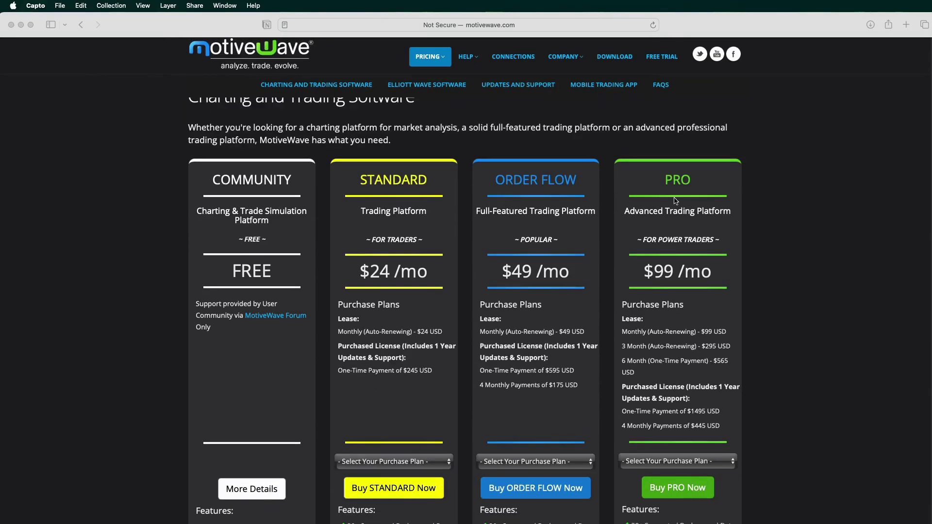
pyautogui.scroll(-3, 796, 221)
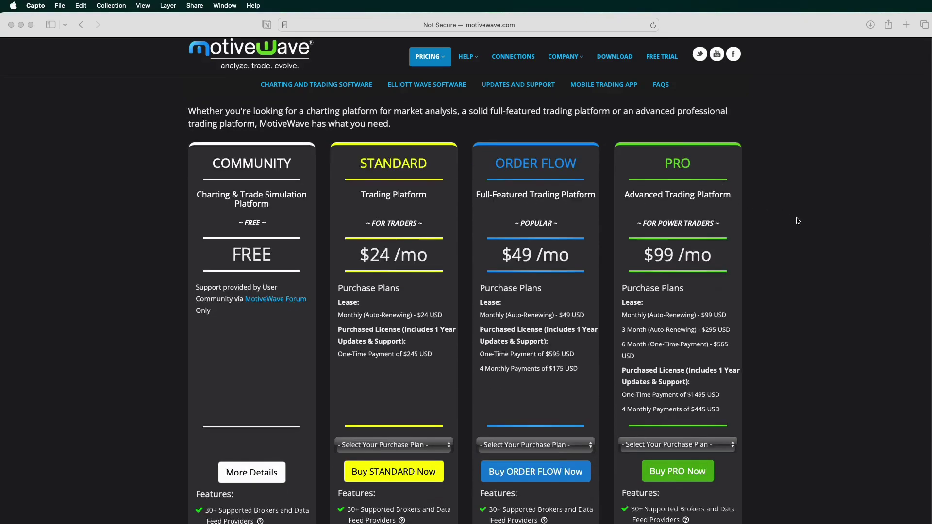
pyautogui.scroll(-2, 798, 221)
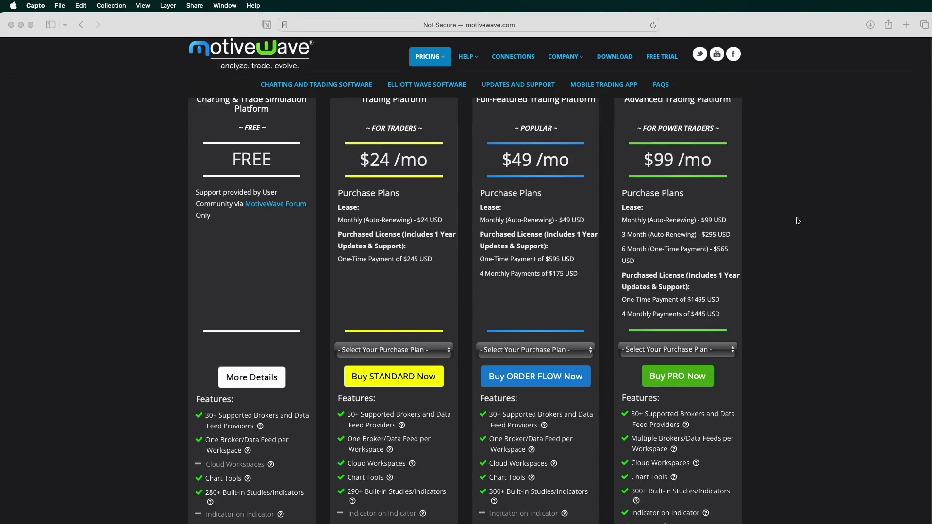
pyautogui.scroll(-1, 798, 221)
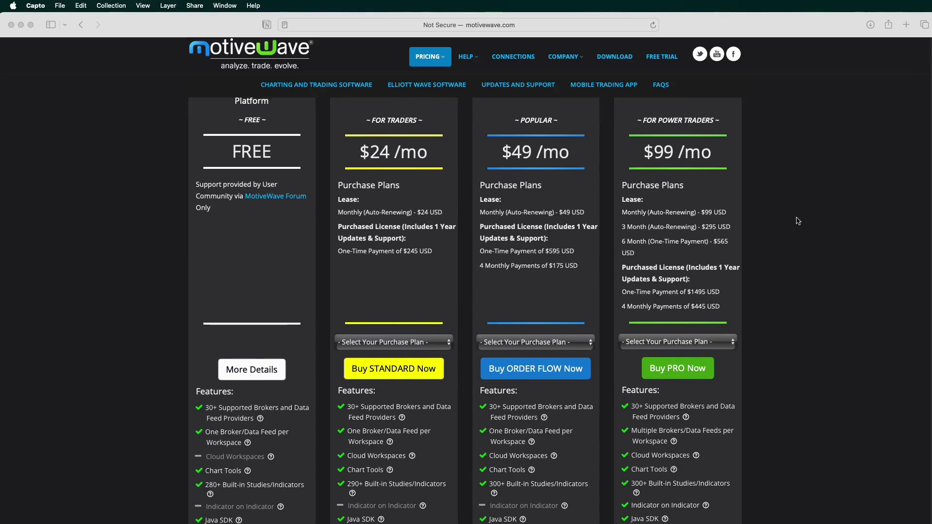
pyautogui.scroll(3, 799, 221)
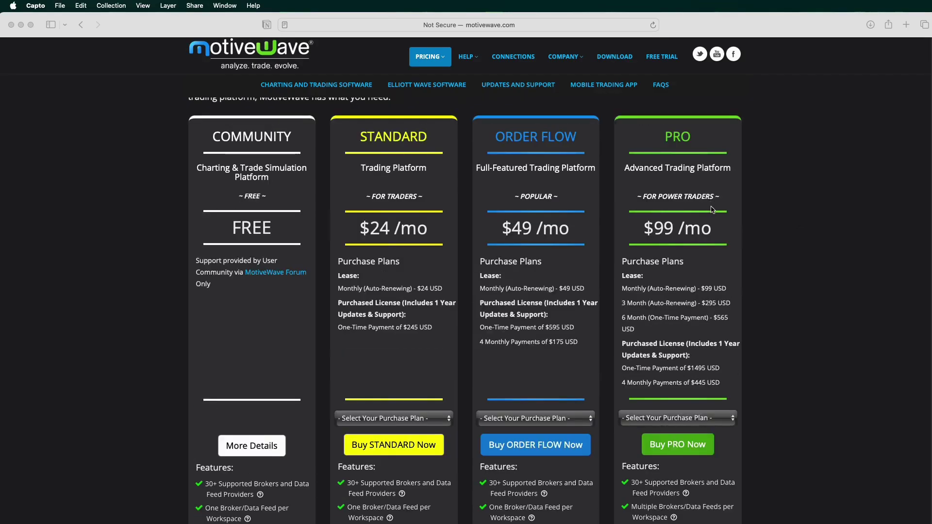
pyautogui.scroll(-3, 712, 210)
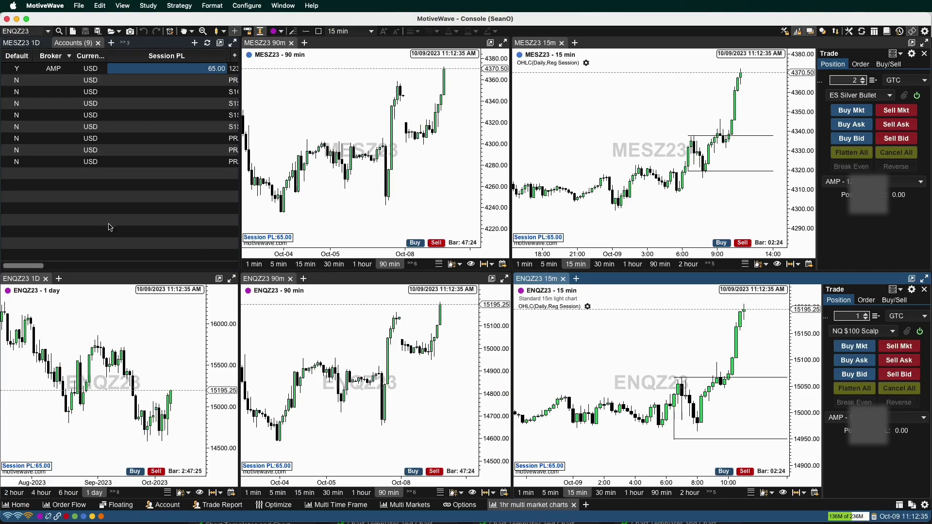
# - Show the File > New submenu in MotiveWave
pyautogui.click(79, 5)
pyautogui.moveTo(84, 23)
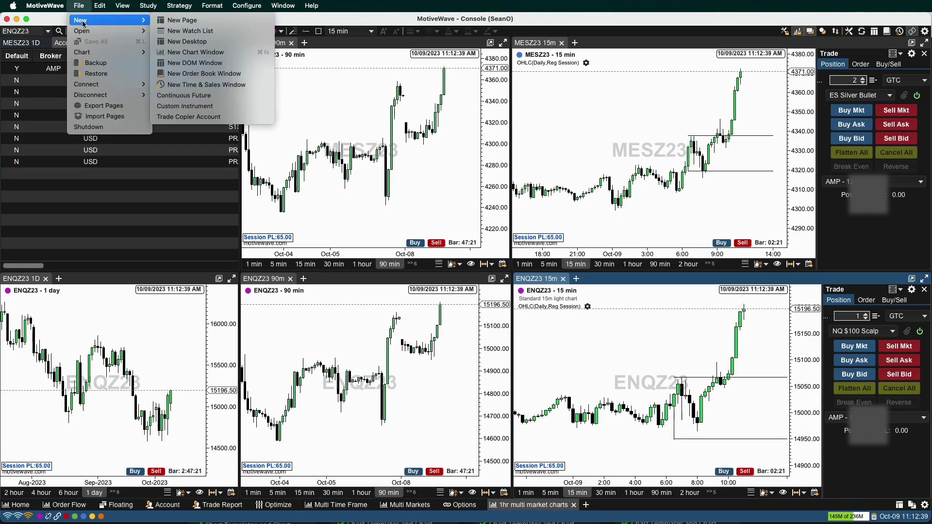
# - Create a Trade Copier Account named 'Testing' with a TopStep practice account as lead
pyautogui.click(179, 118)
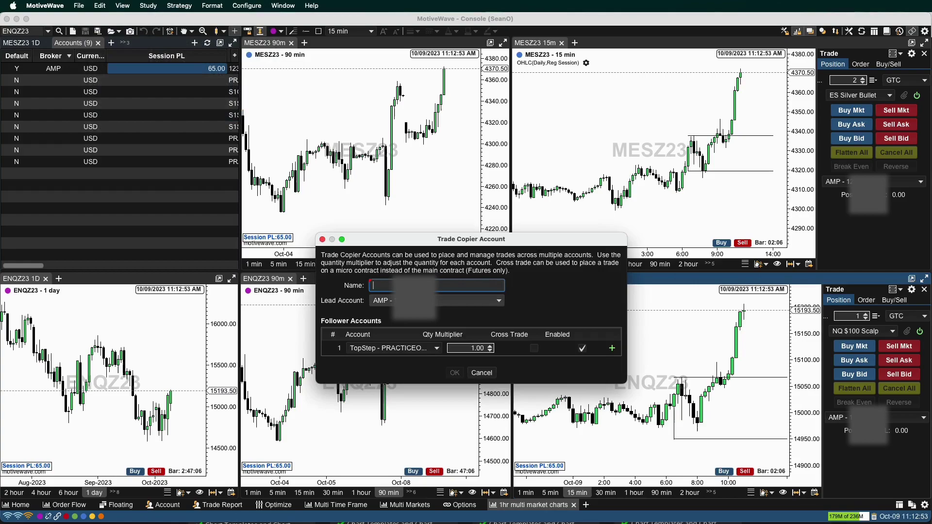
pyautogui.click(435, 300)
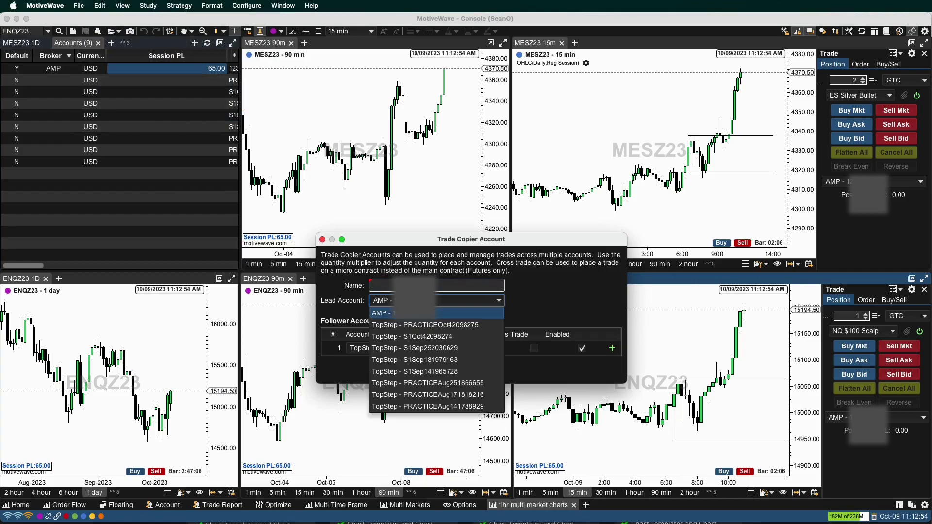
pyautogui.click(436, 328)
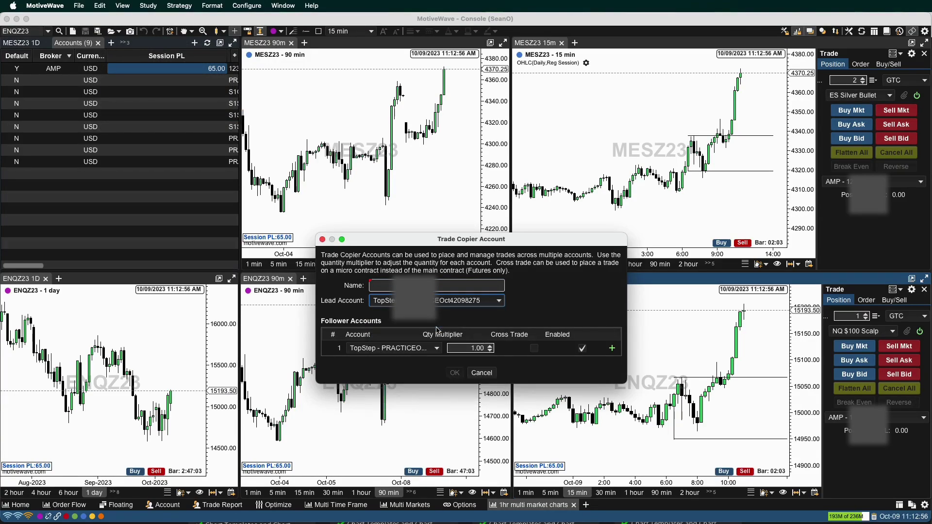
pyautogui.click(381, 286)
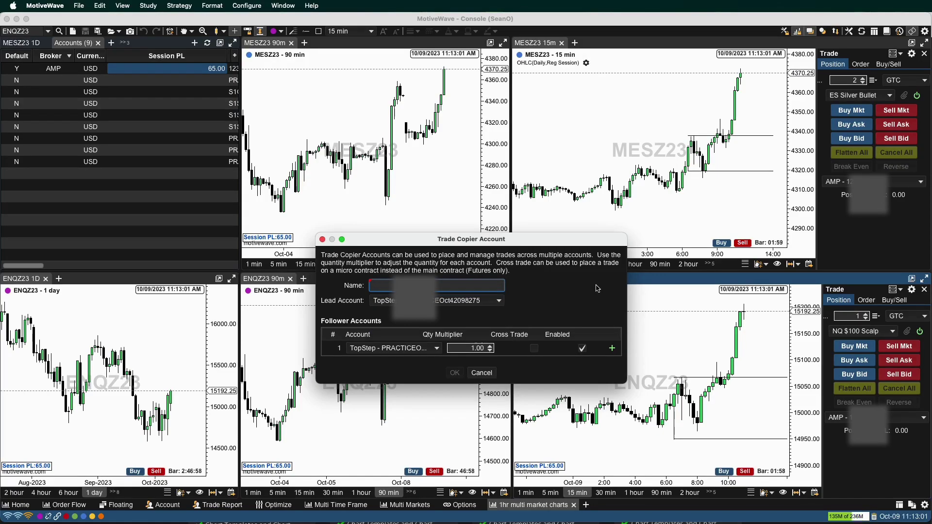
pyautogui.write('Yrdy')
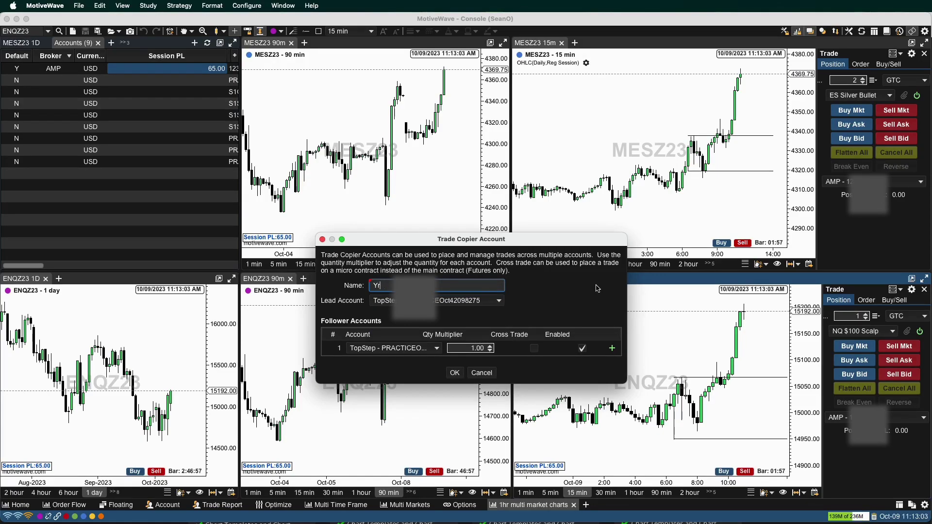
pyautogui.press('BackSpace')
pyautogui.press('BackSpace')
pyautogui.write('Tes')
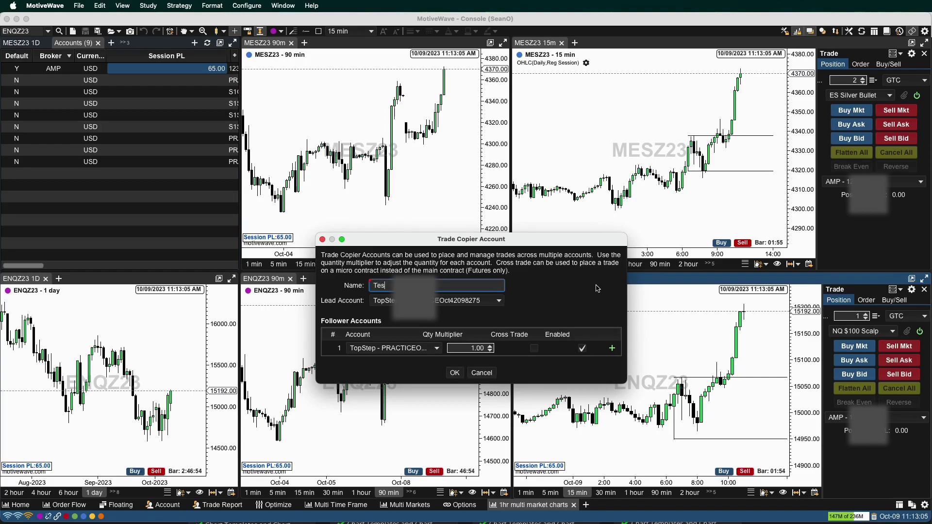
pyautogui.write('ting')
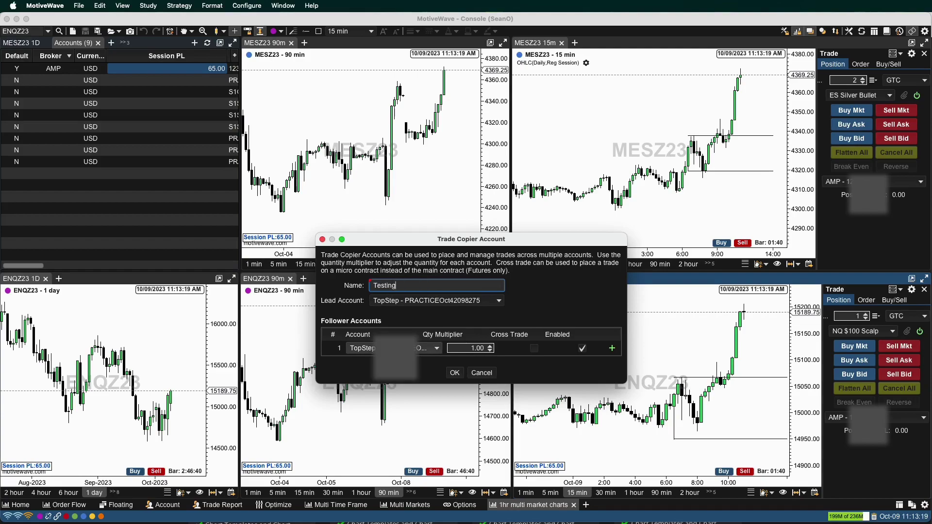
# - Make another TopStep account the first follower with Cross Trade on and quantity multiplier 5
pyautogui.click(404, 352)
pyautogui.click(396, 410)
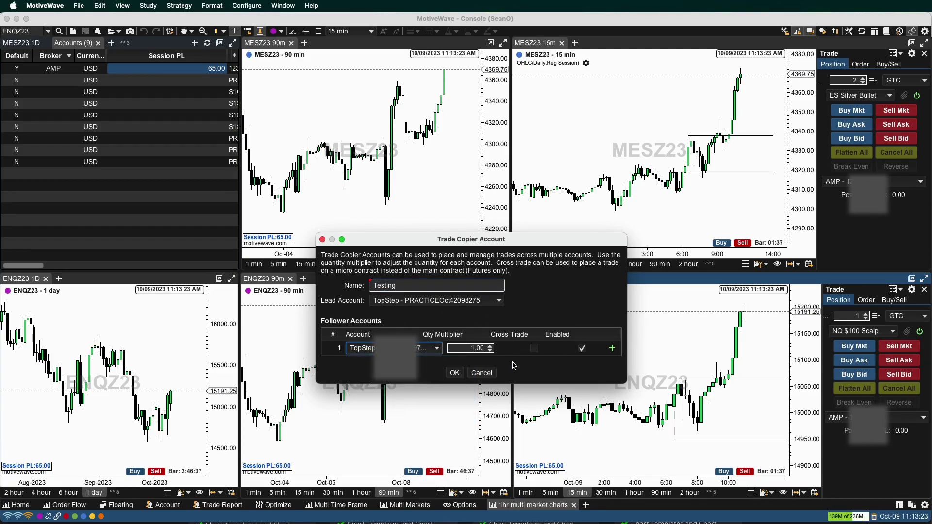
pyautogui.click(534, 349)
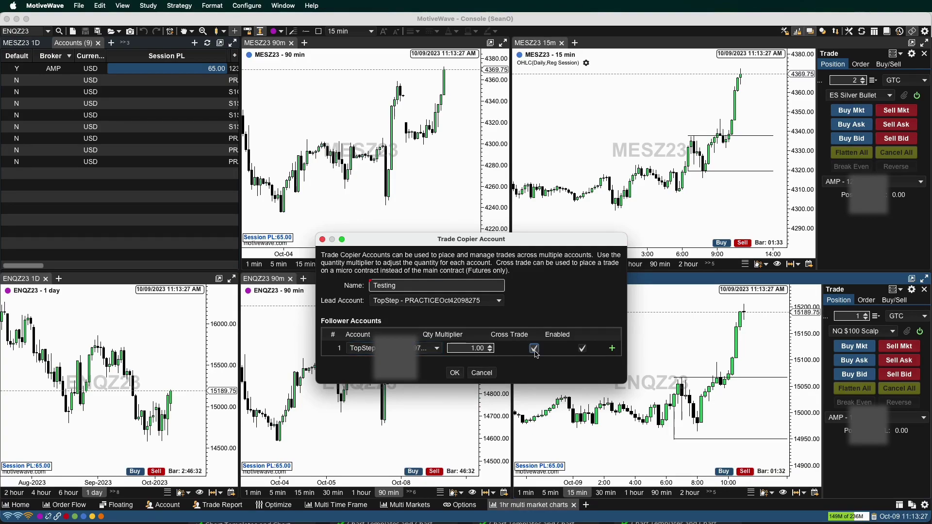
pyautogui.click(468, 349)
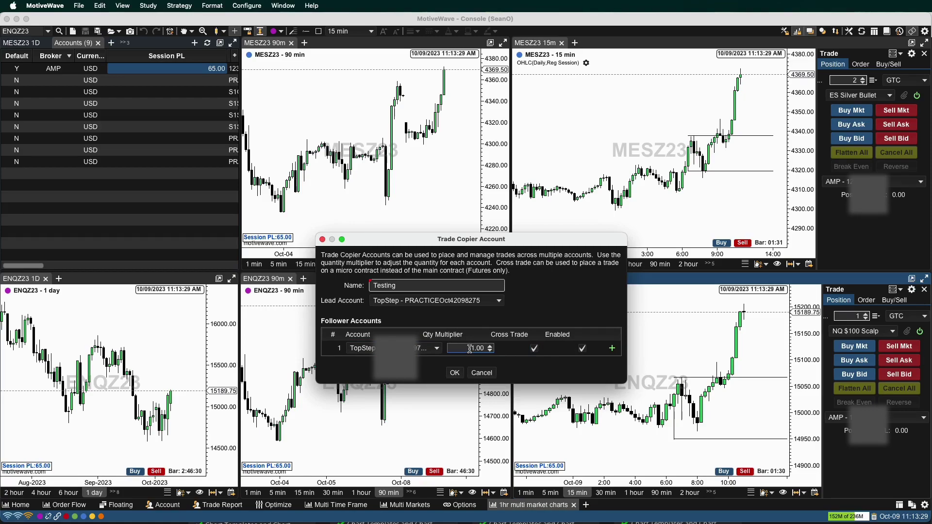
pyautogui.write('5')
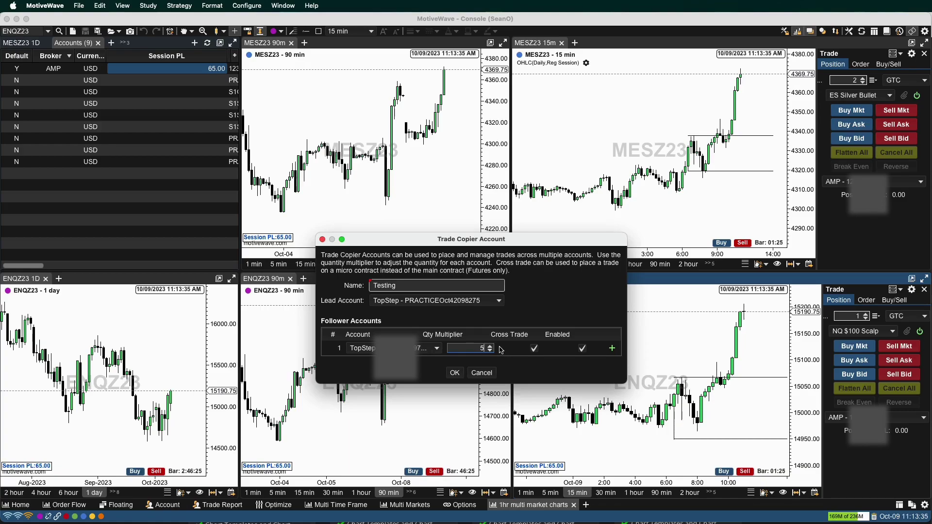
pyautogui.press('Tab')
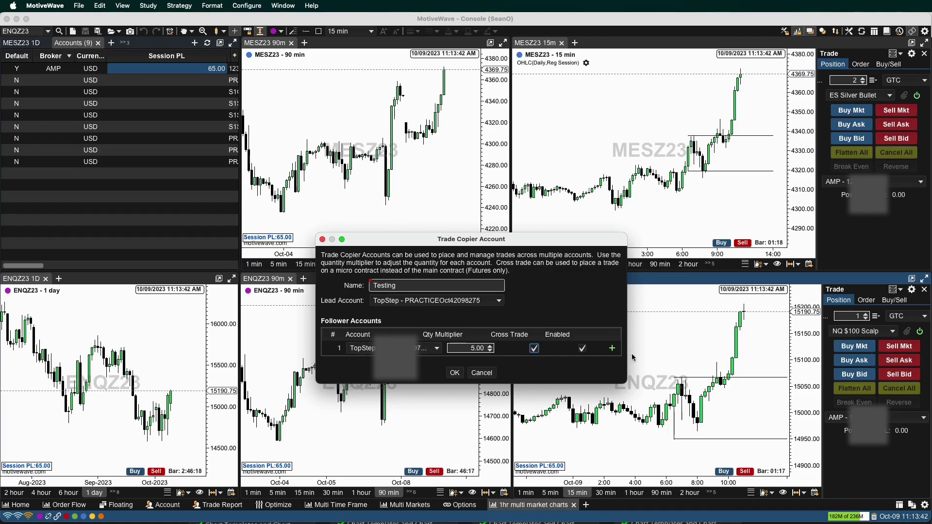
# - Add a second follower row with AMP as its account and save the copier account
pyautogui.click(613, 349)
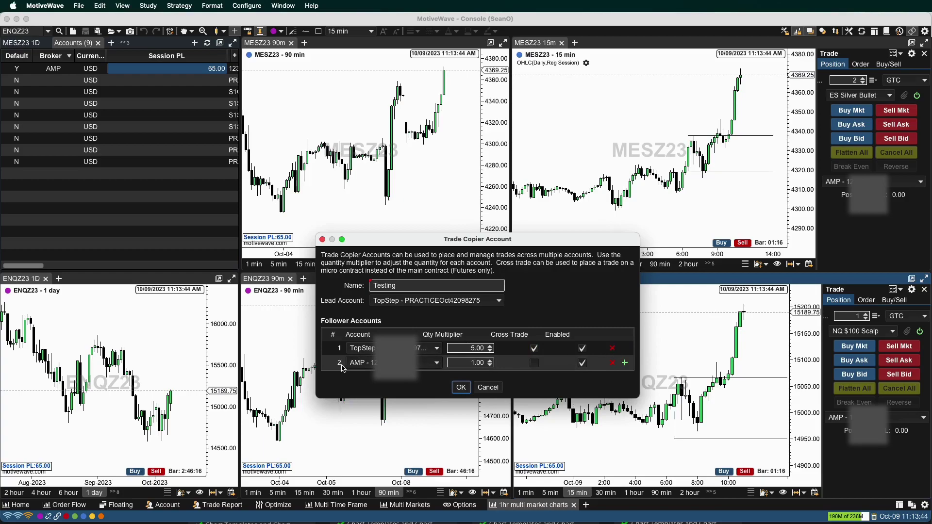
pyautogui.click(369, 367)
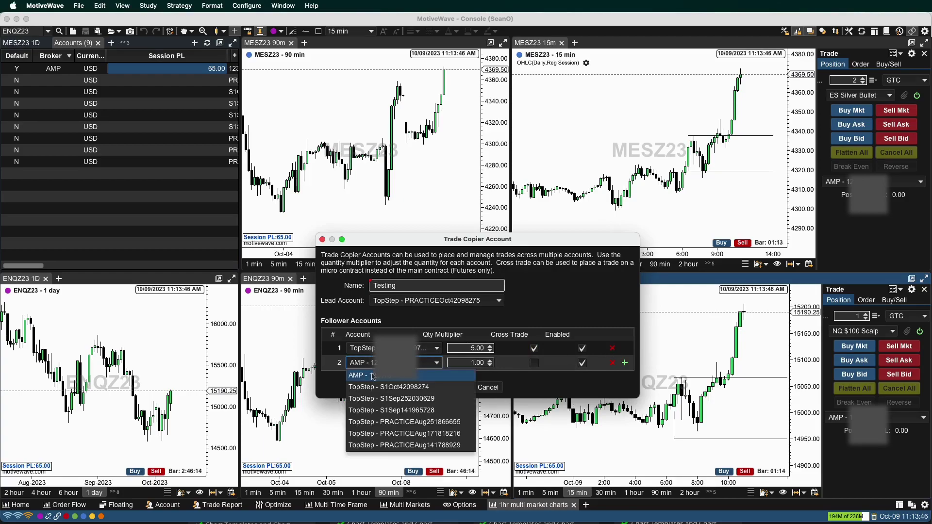
pyautogui.click(373, 364)
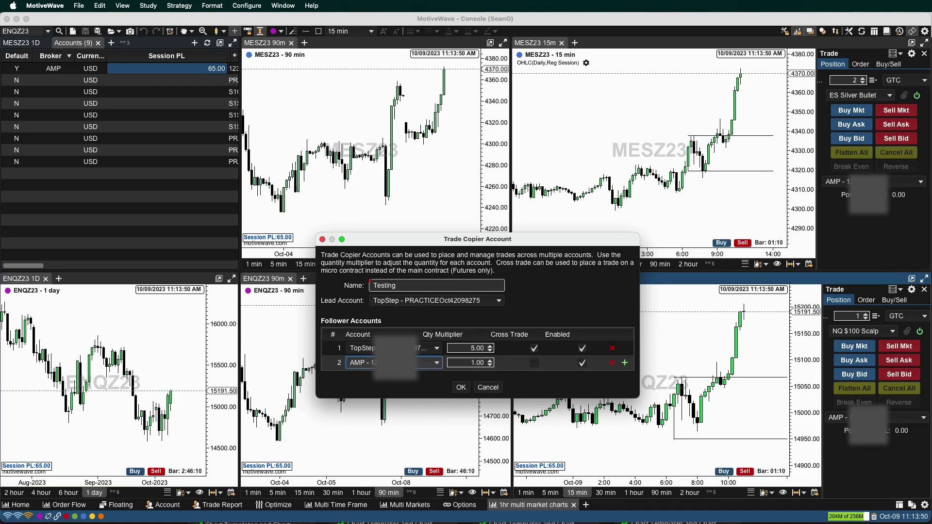
pyautogui.click(461, 388)
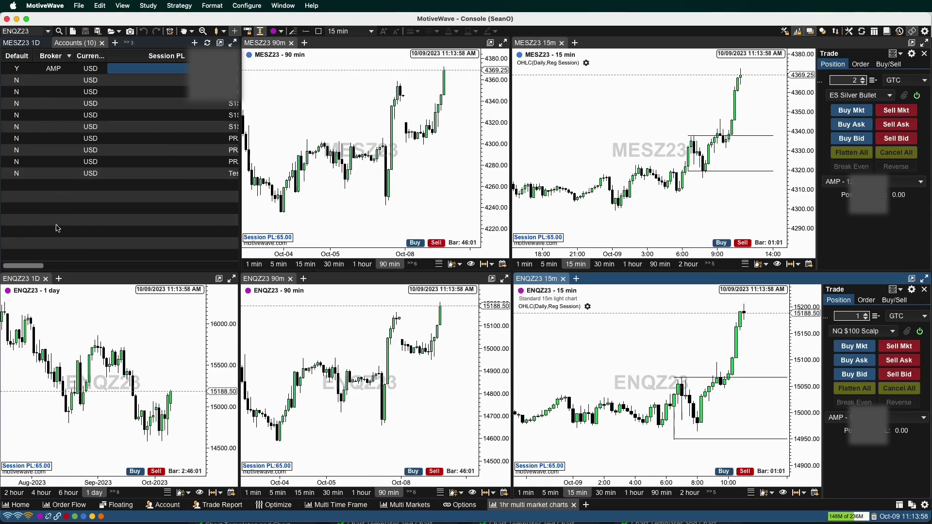
# - Select the Testing row in Accounts and set the NQ trade panel's account to Testing
pyautogui.moveTo(38, 266); pyautogui.dragTo(39, 267)
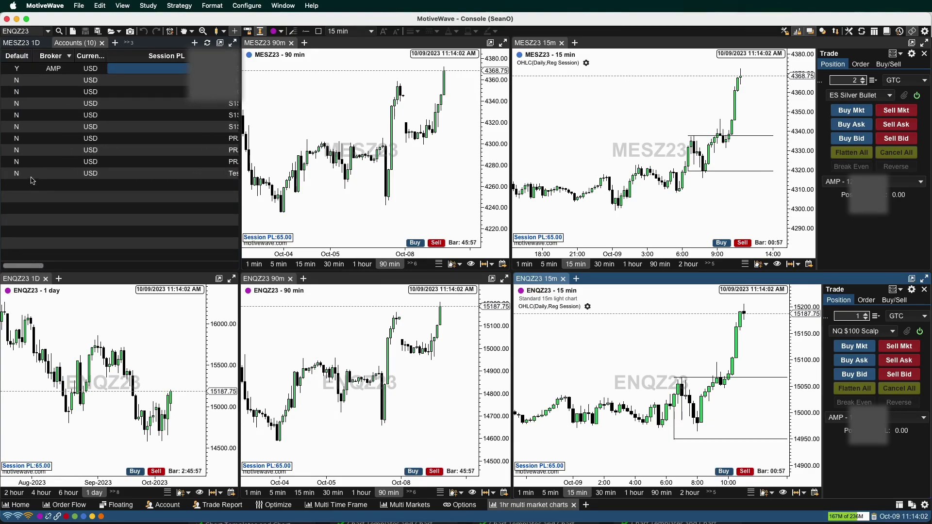
pyautogui.click(34, 175)
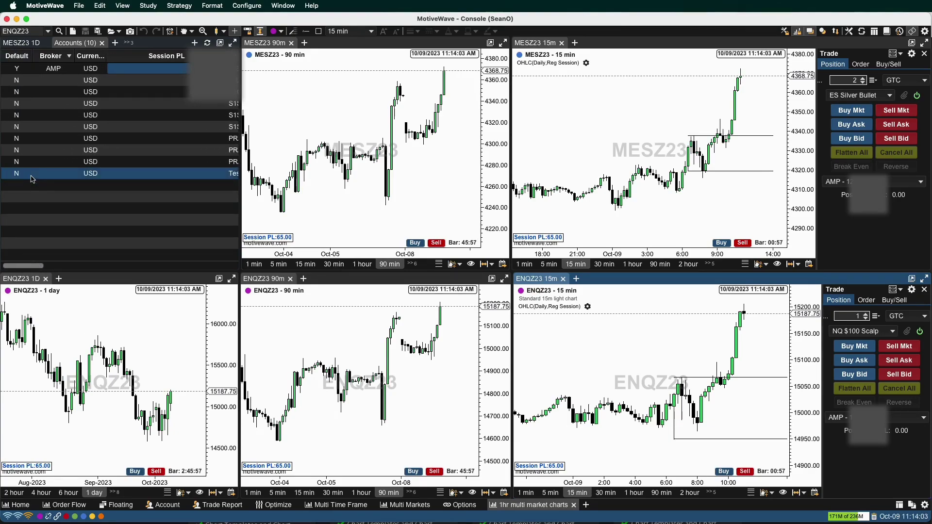
pyautogui.click(904, 422)
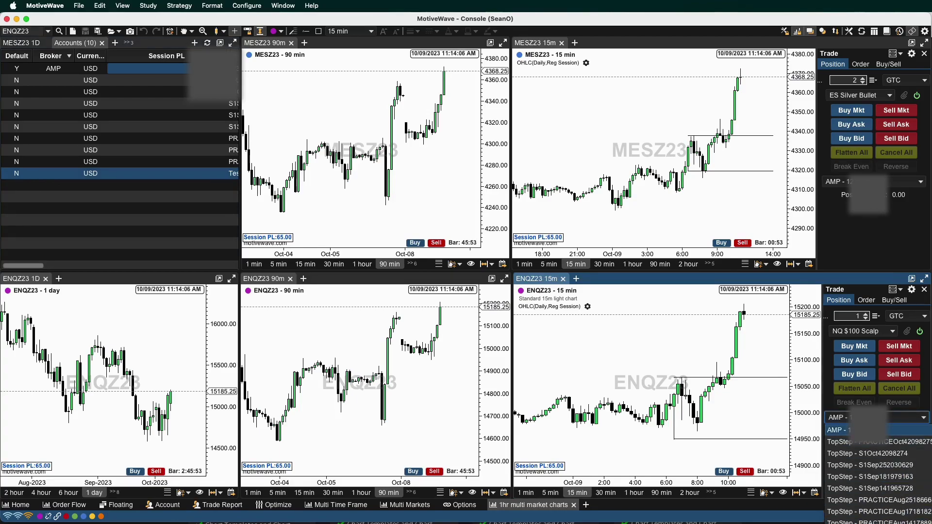
pyautogui.click(854, 522)
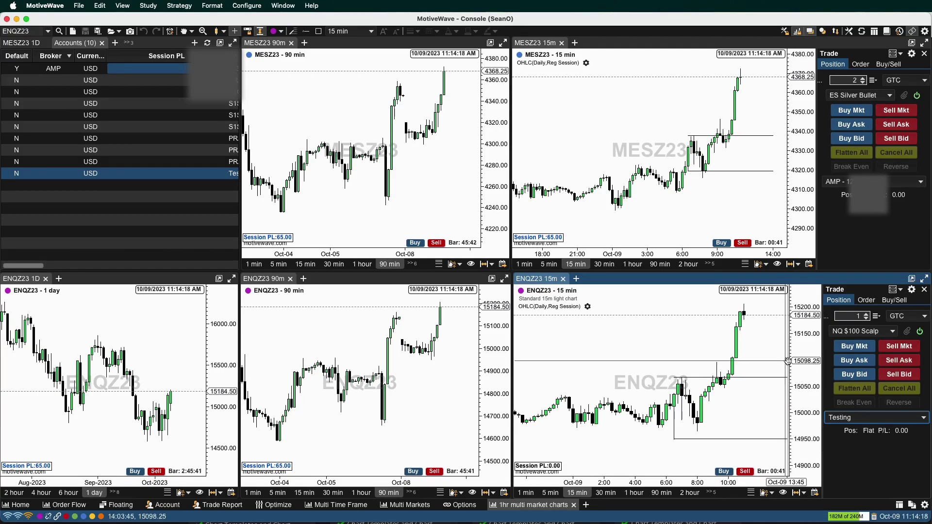
# - Change the NQ trade panel's strategy to NQ $500
pyautogui.click(858, 333)
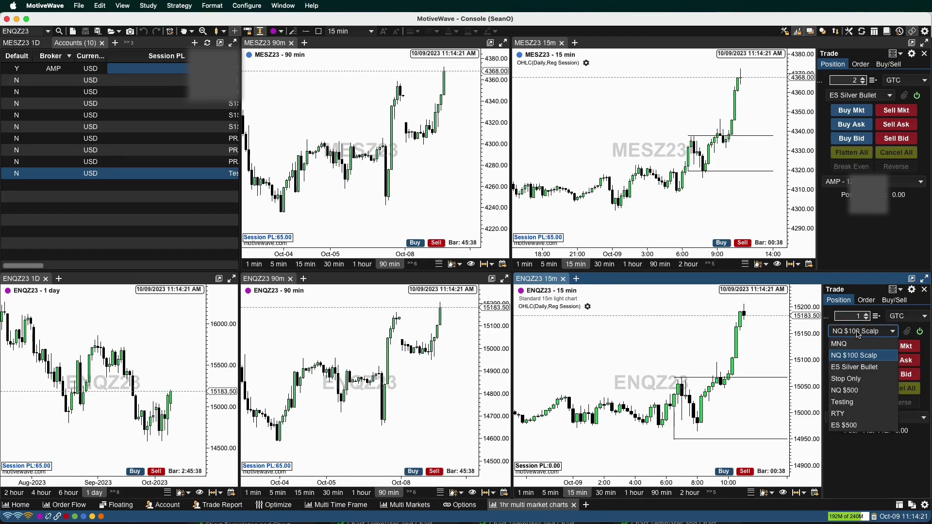
pyautogui.click(854, 395)
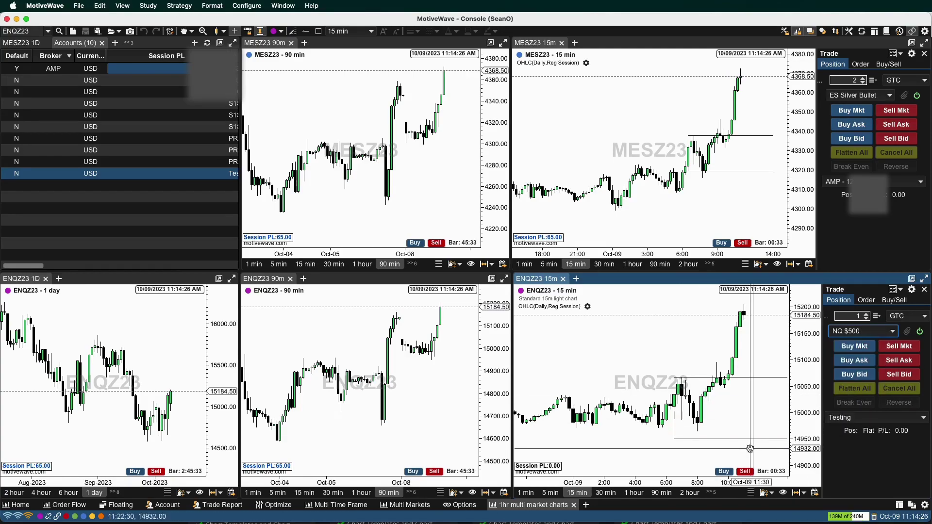